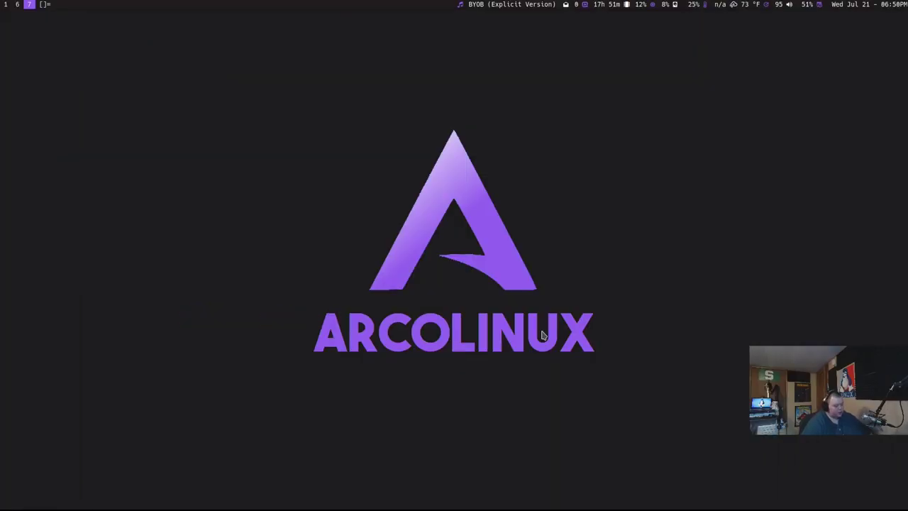
Step: Preview the Rofi app launcher and run-command menu, then reopen the launcher
key(super+d)
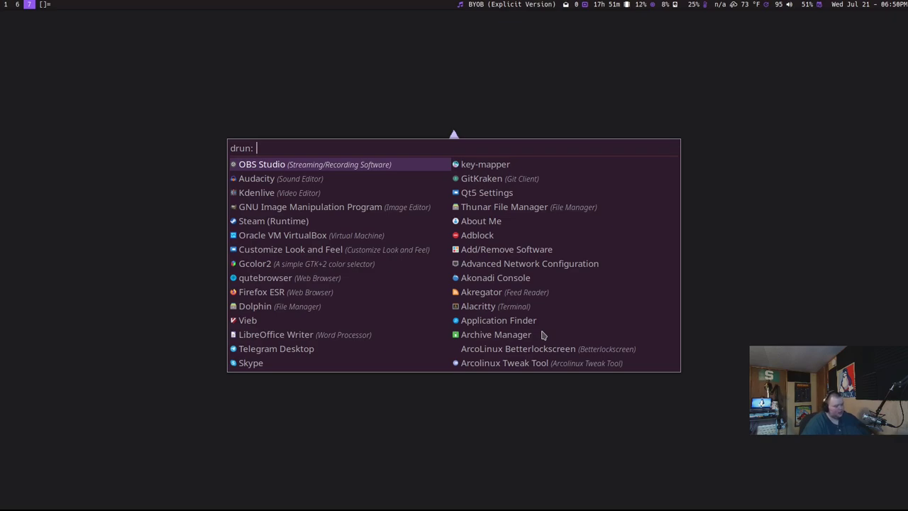
key(Escape)
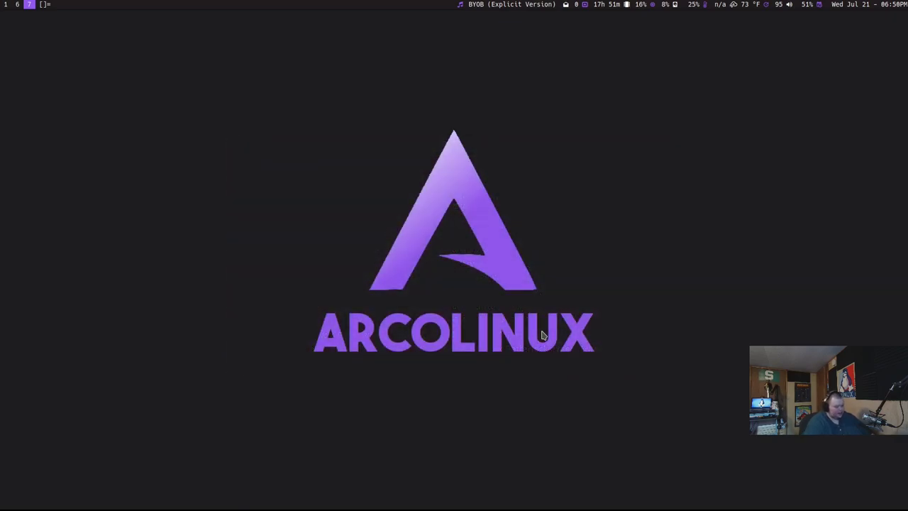
key(super+p)
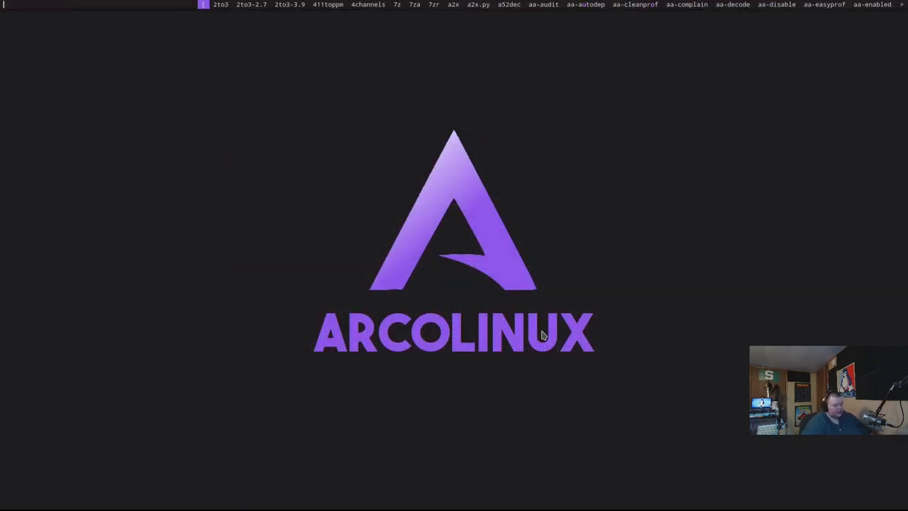
key(Escape)
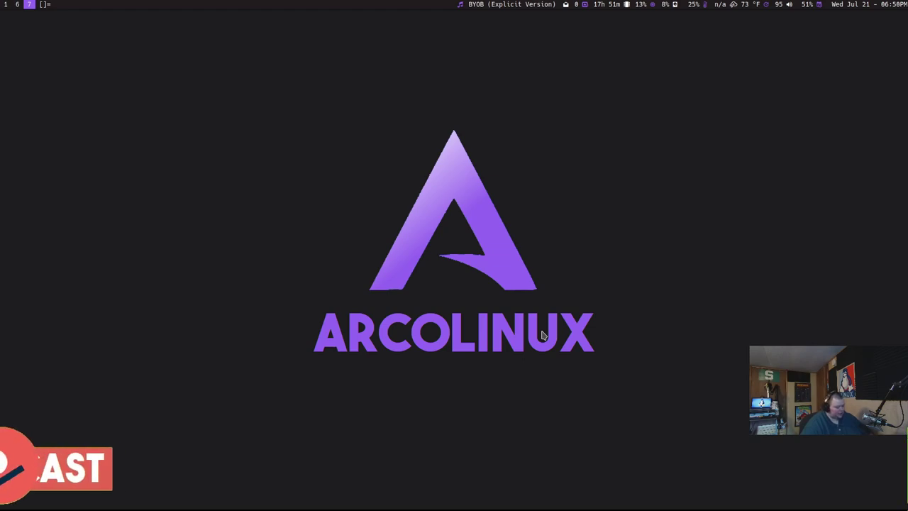
key(super+d)
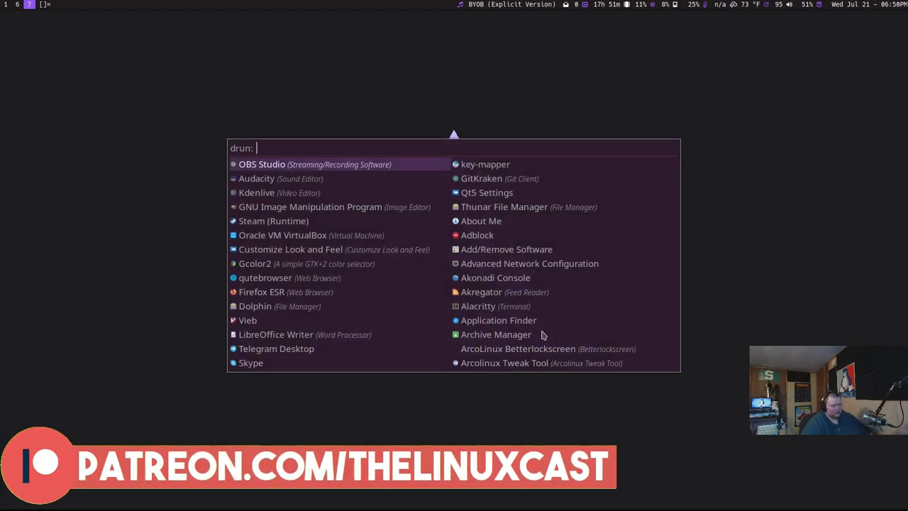
Step: Preview the Rofi emoji picker and the clipboard history list
key(Escape)
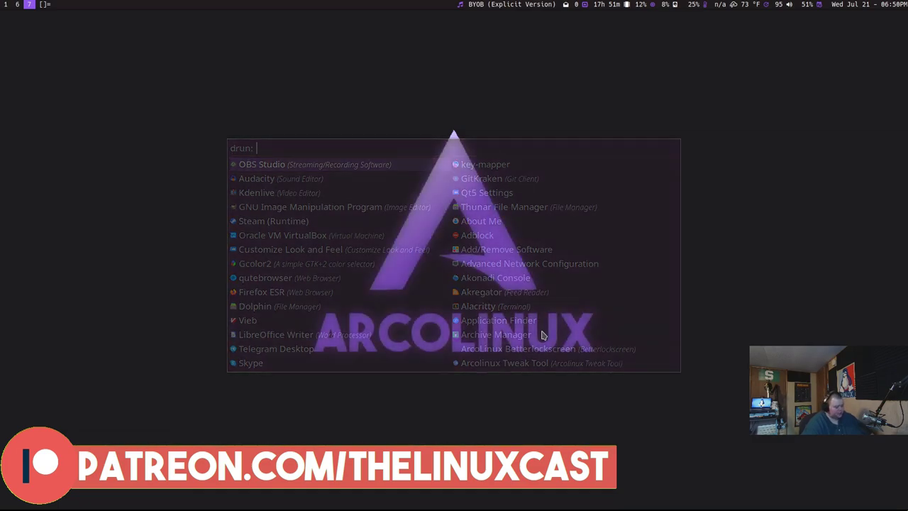
key(super+period)
key(Escape)
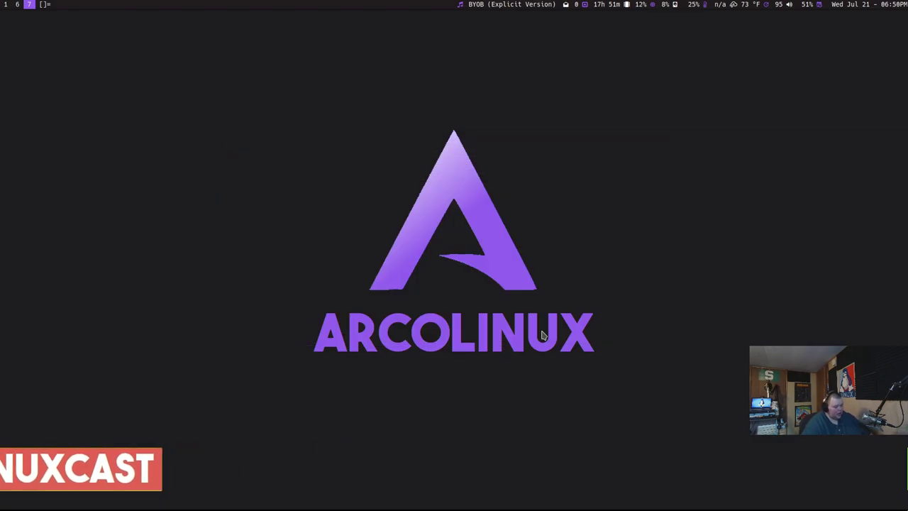
key(super+v)
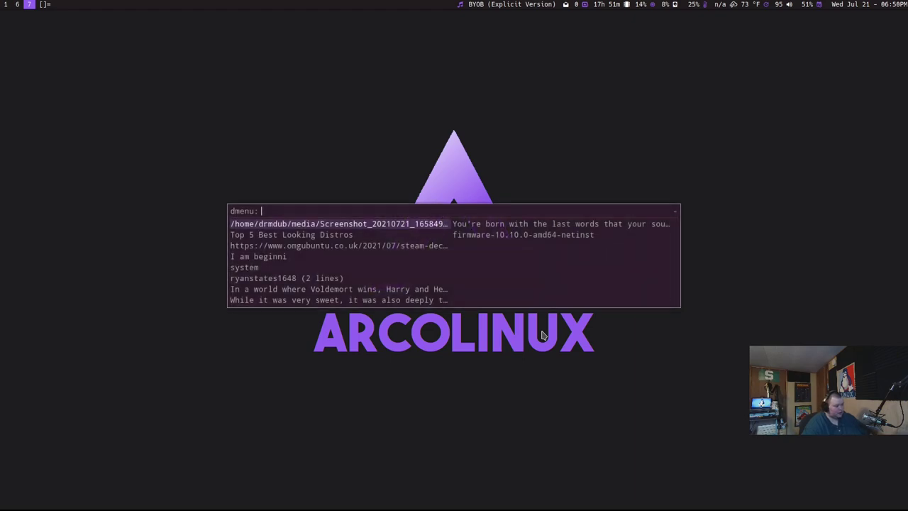
key(Escape)
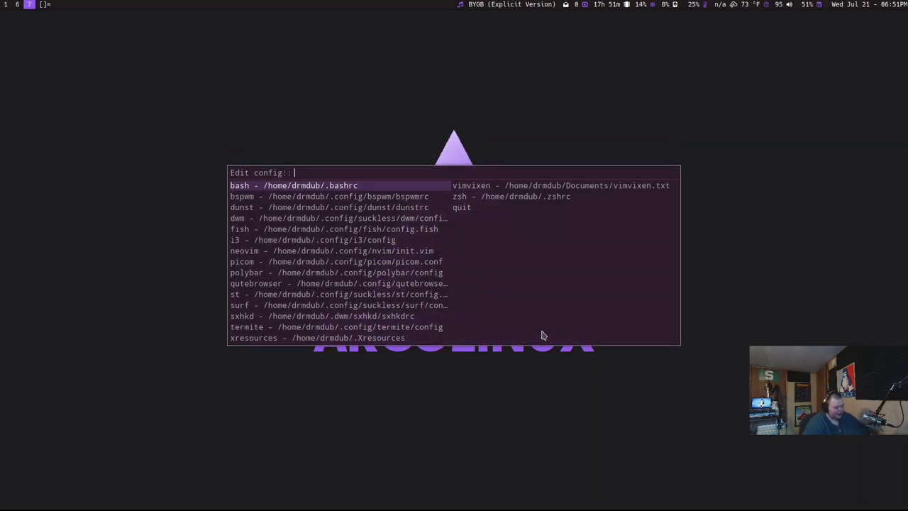
Step: Dismiss the config file chooser, preview the search engine chooser, then bring up the launcher again
key(Escape)
key(super+s)
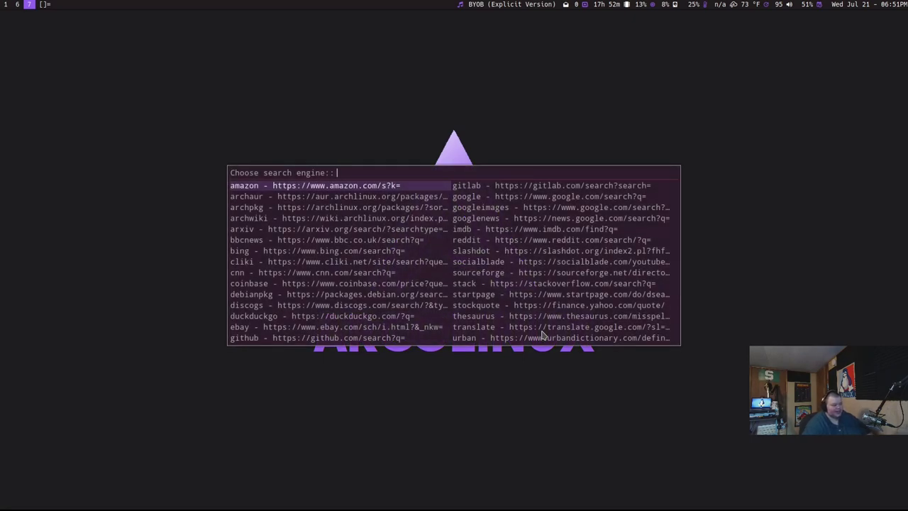
key(Escape)
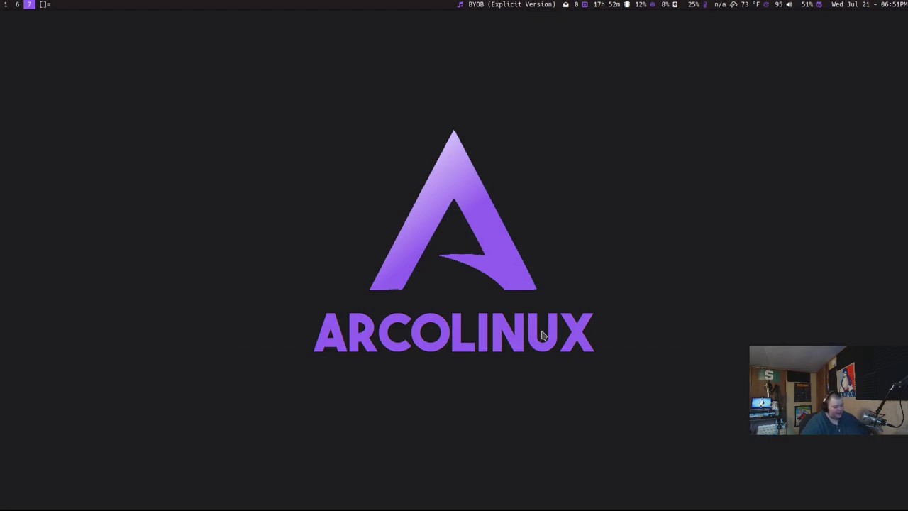
key(super+shift+Return)
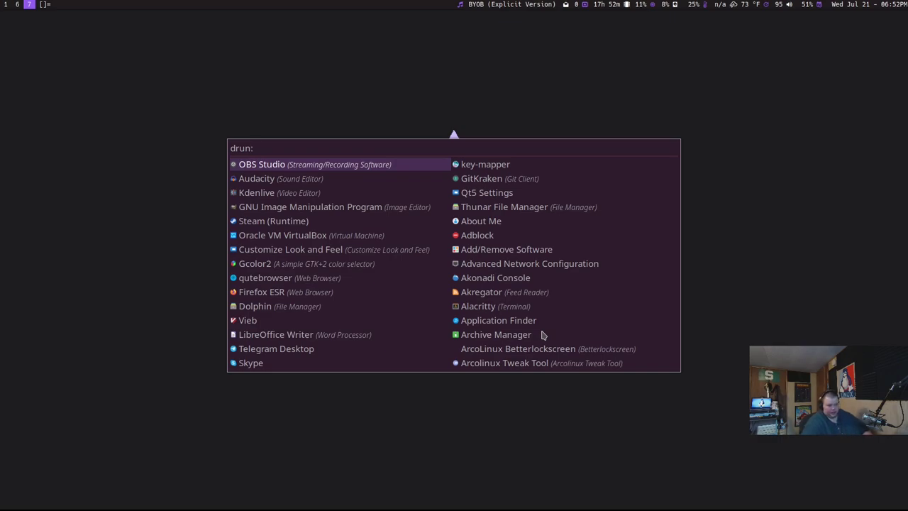
Step: Start Neovim (alias v) in a new terminal and open wiki 1's VimWiki index
key(Escape)
key(super+Return)
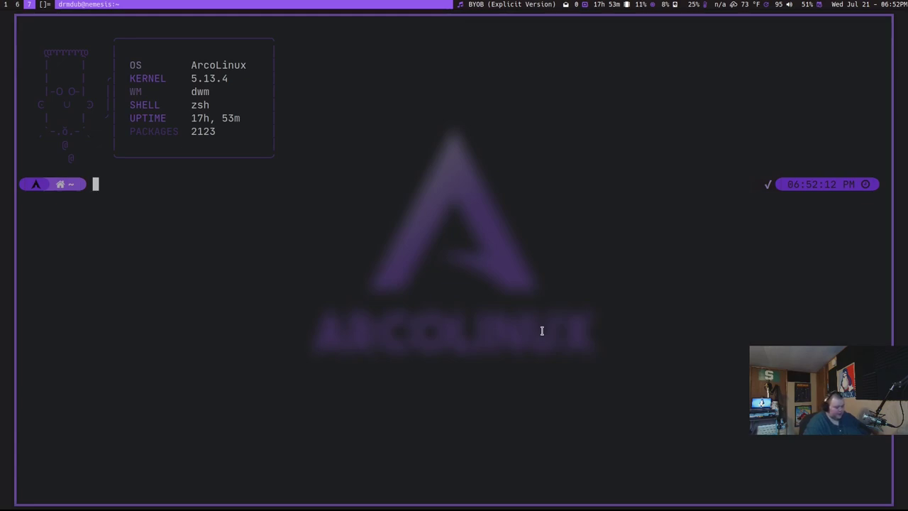
text(v)
key(Return)
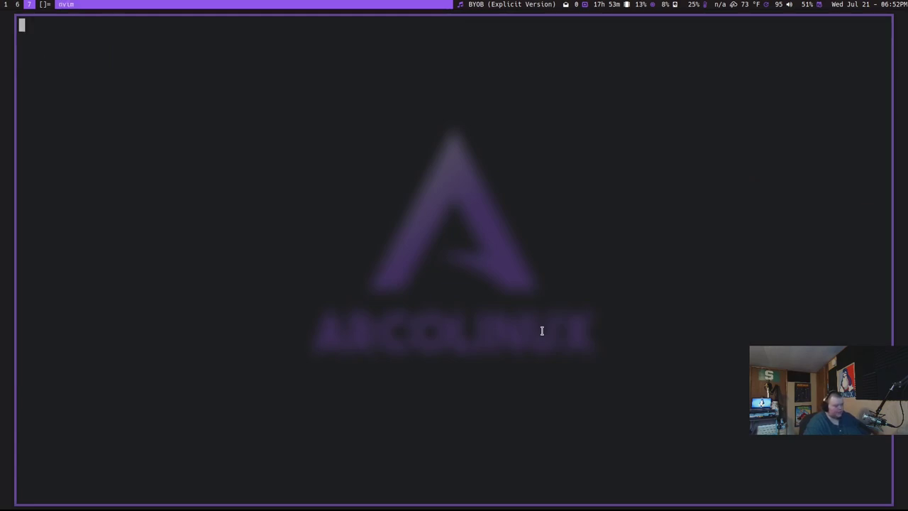
key(backslash)
text(ws1)
key(Return)
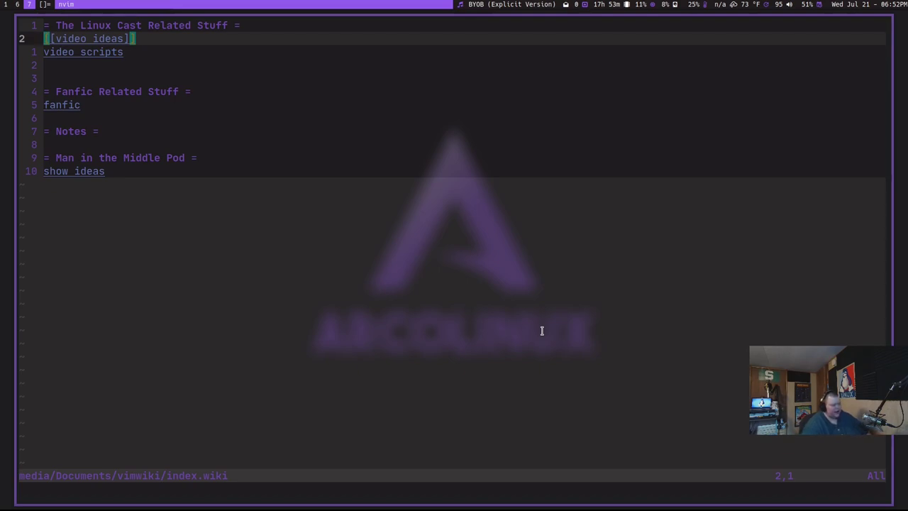
Step: Search the wiki index for firefox and move between the video scripts and video ideas links
key(n)
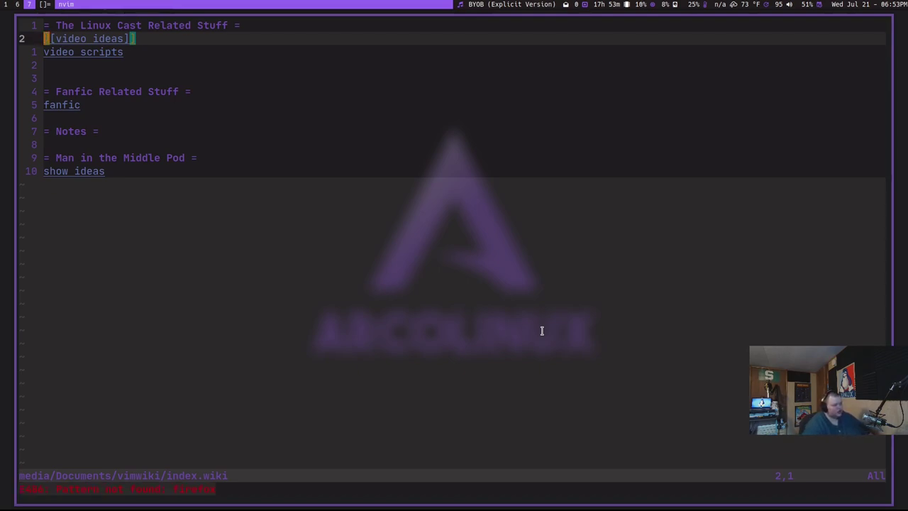
key(j)
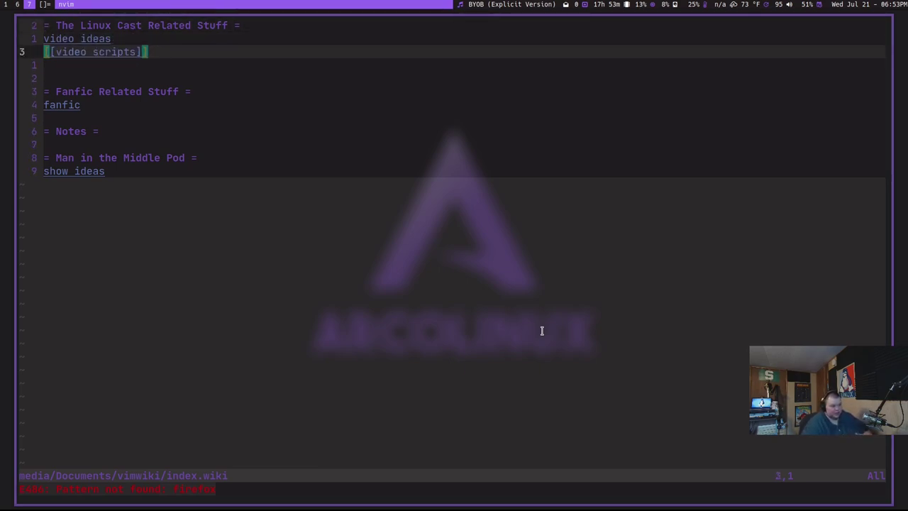
key(j)
key(k)
key(k)
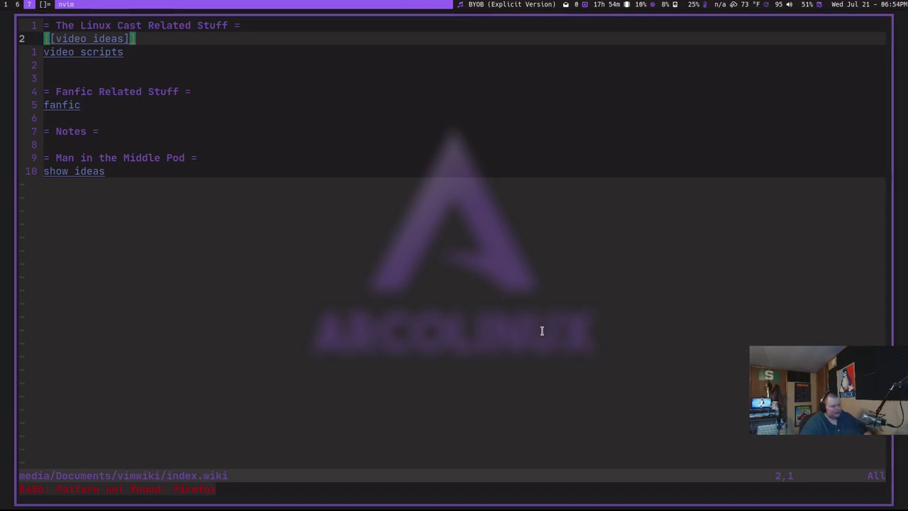
Step: Close the Neovim window and launch OBS Studio with Super+Ctrl+6
key(super+q)
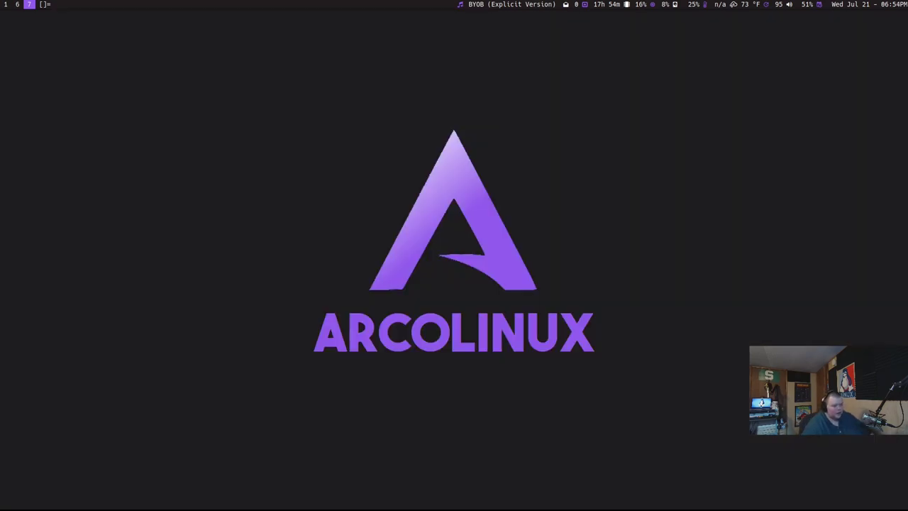
key(super+ctrl+6)
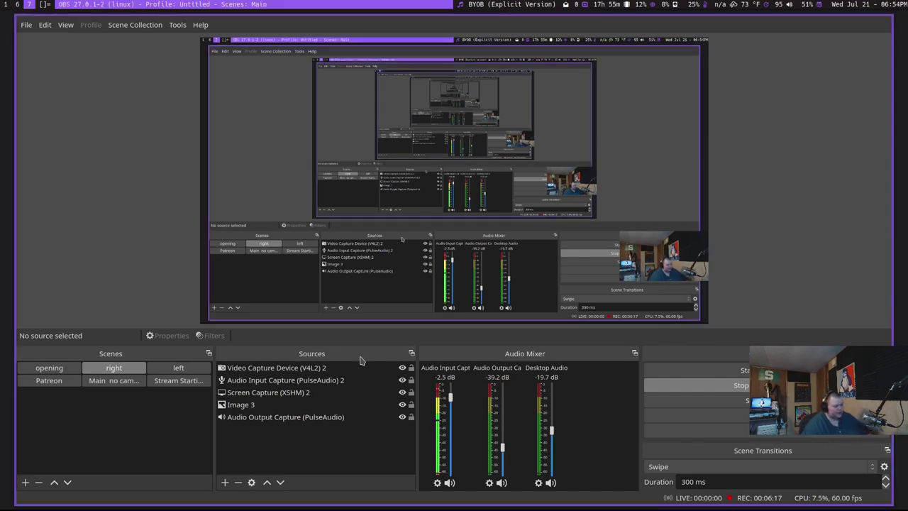
Step: Switch OBS to the left scene and back to the right scene, then close OBS
click(178, 369)
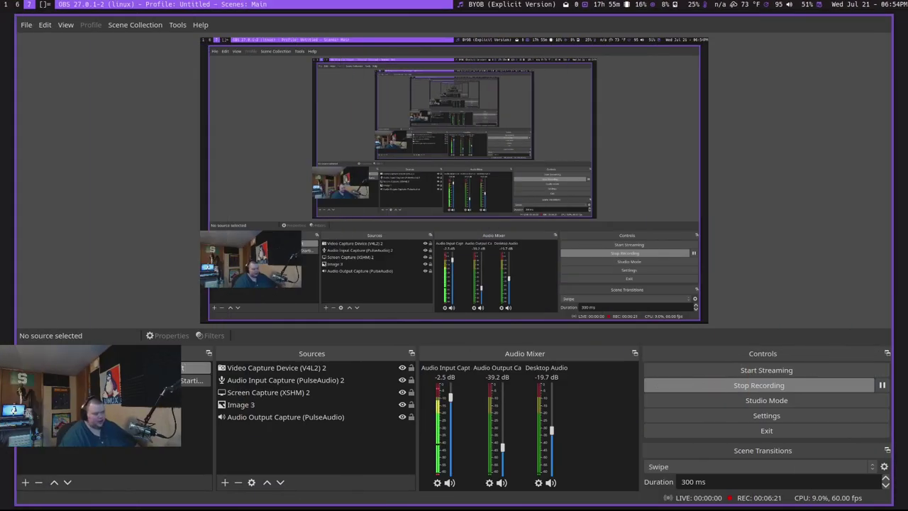
click(113, 367)
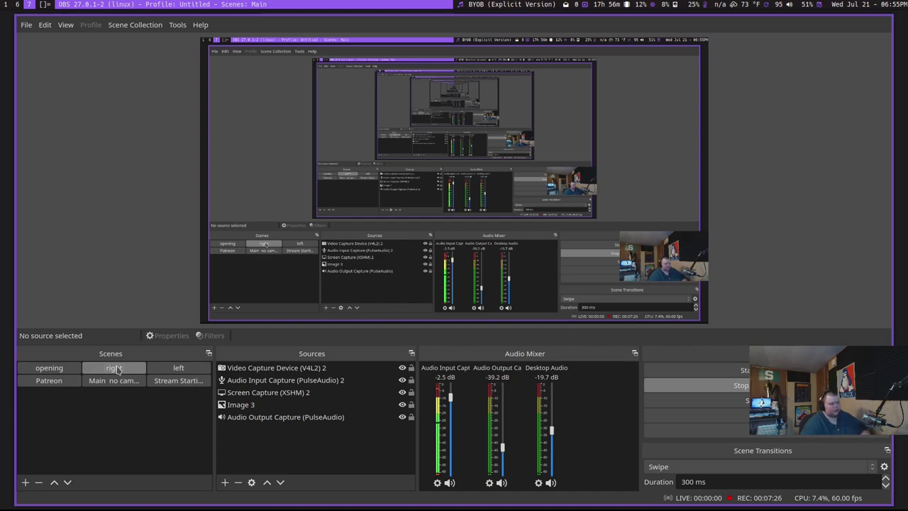
key(super+shift+q)
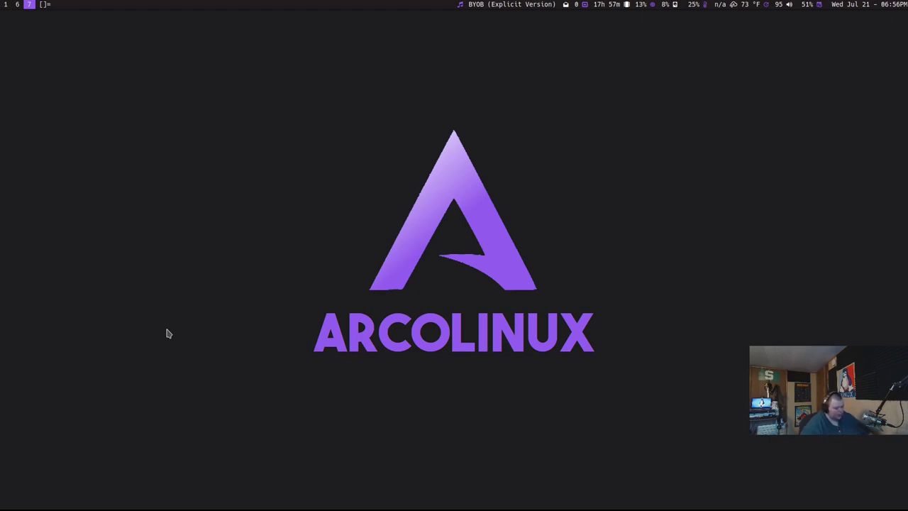
key(super+m)
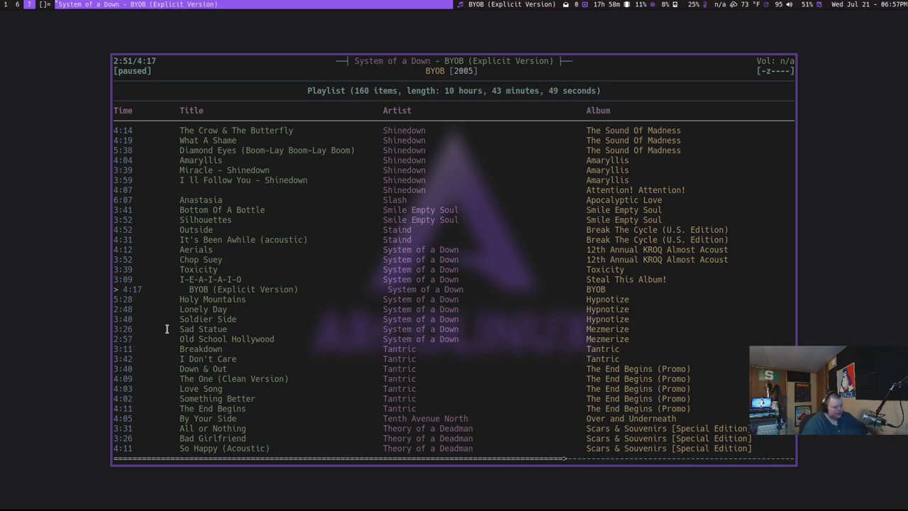
Step: Cycle ncmpcpp through browse, search, library, playlist editor and tag editor, then return to the playlist and quit
key(2)
key(3)
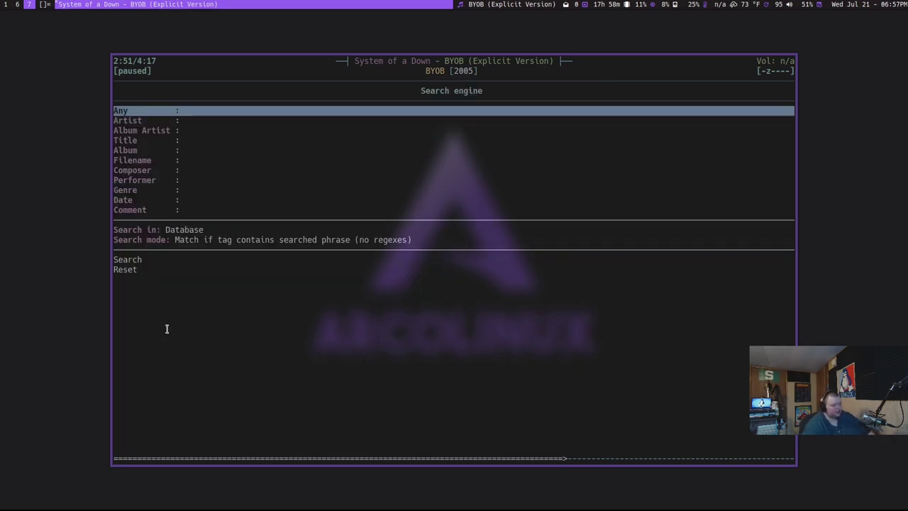
key(4)
key(5)
key(6)
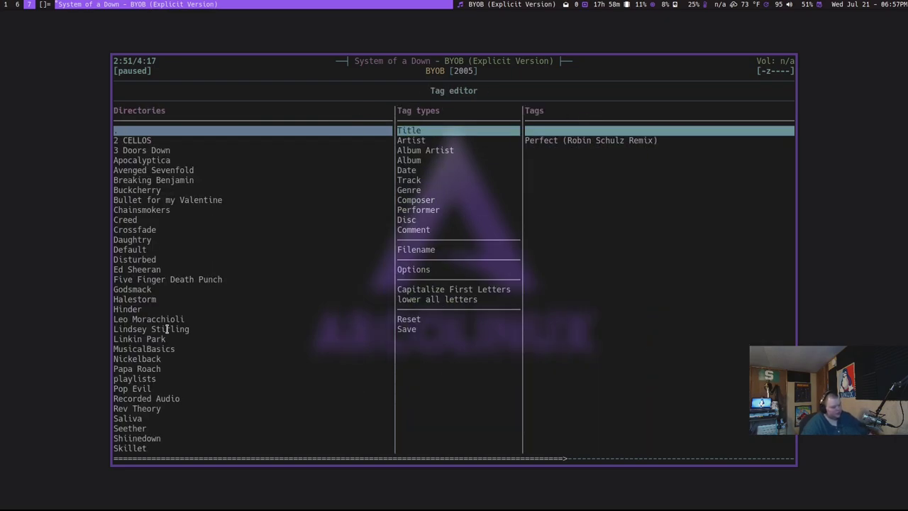
key(1)
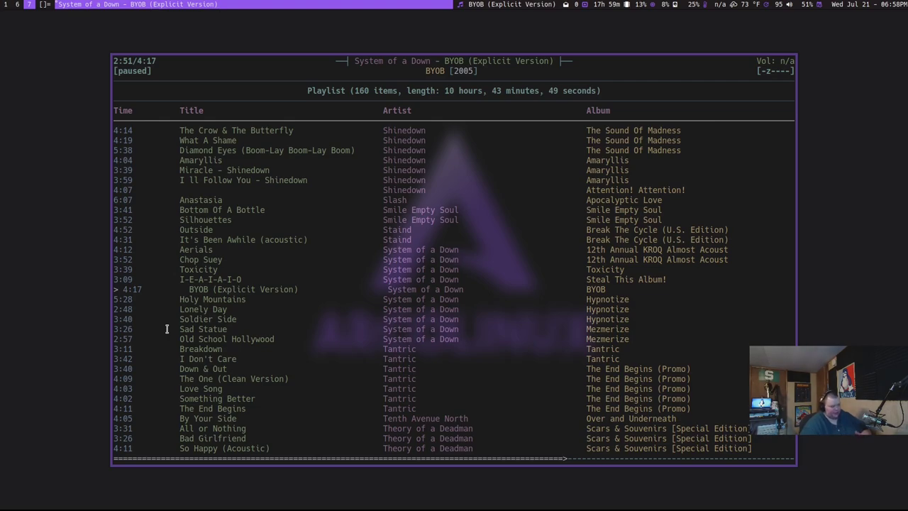
key(q)
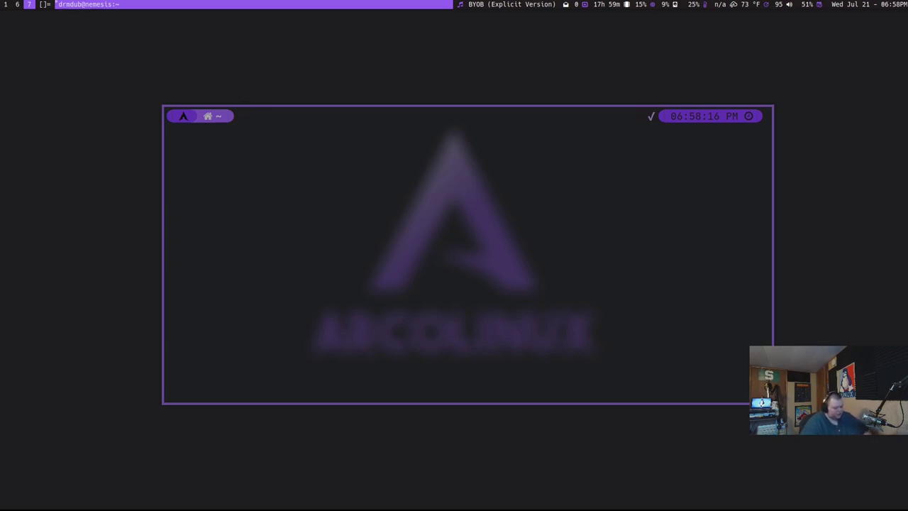
Step: Capture a Flameshot region around the terminal window, trim its corners, and choose Save
key(Print)
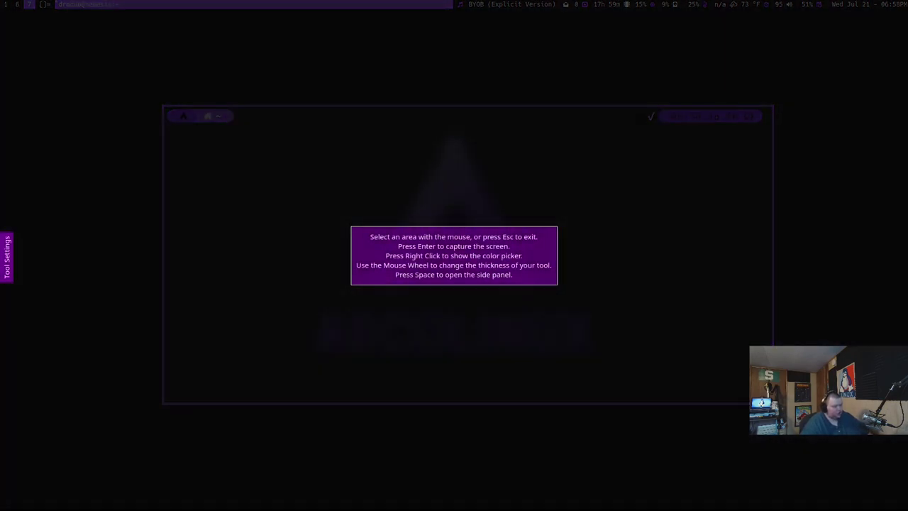
key(Escape)
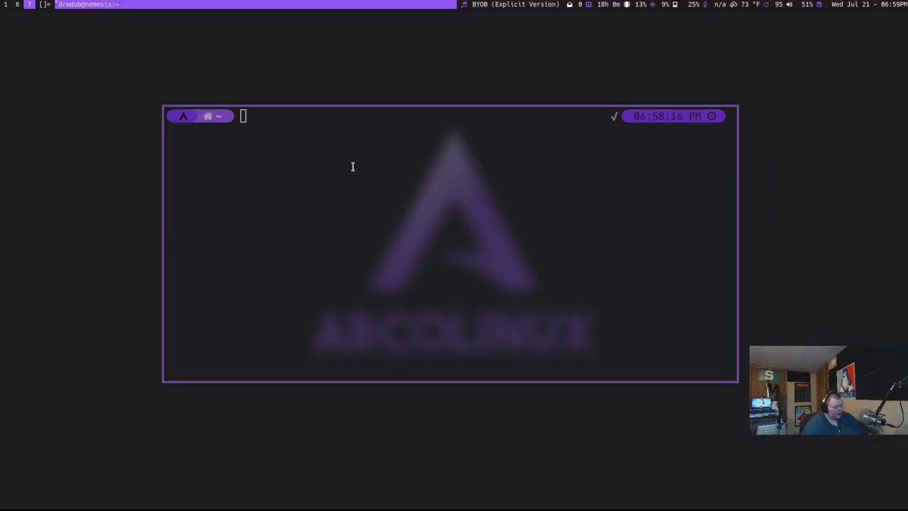
key(Print)
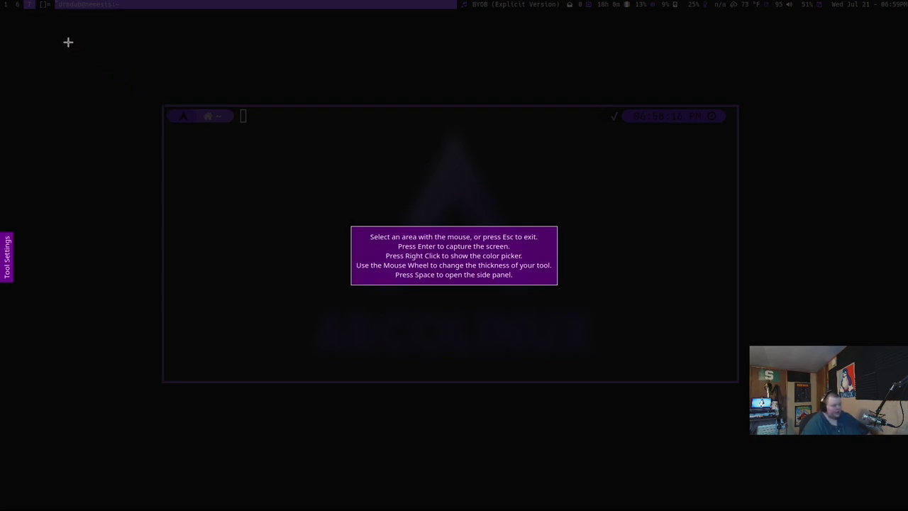
drag(67, 42, 853, 426)
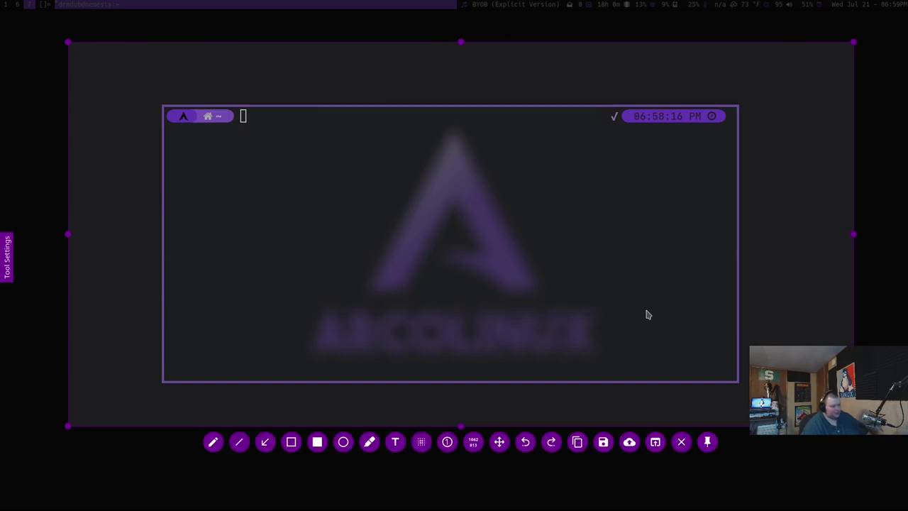
drag(853, 425, 802, 408)
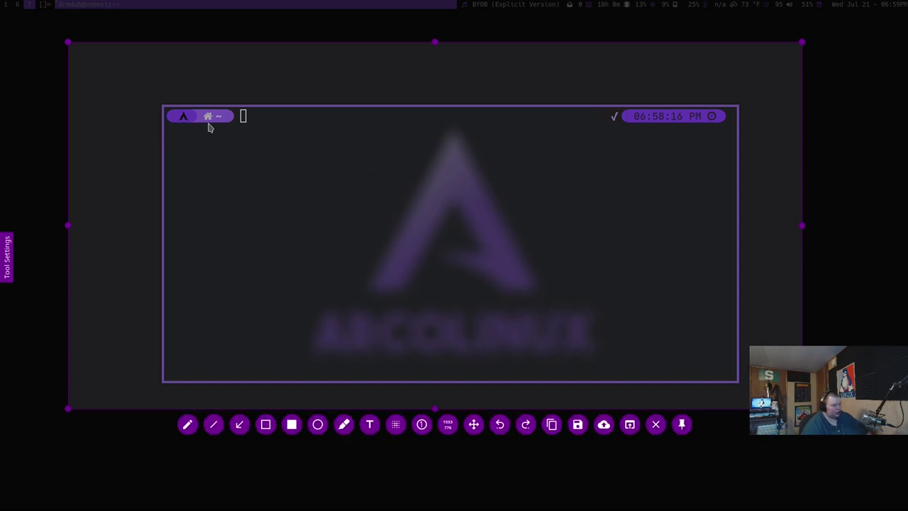
drag(68, 42, 125, 74)
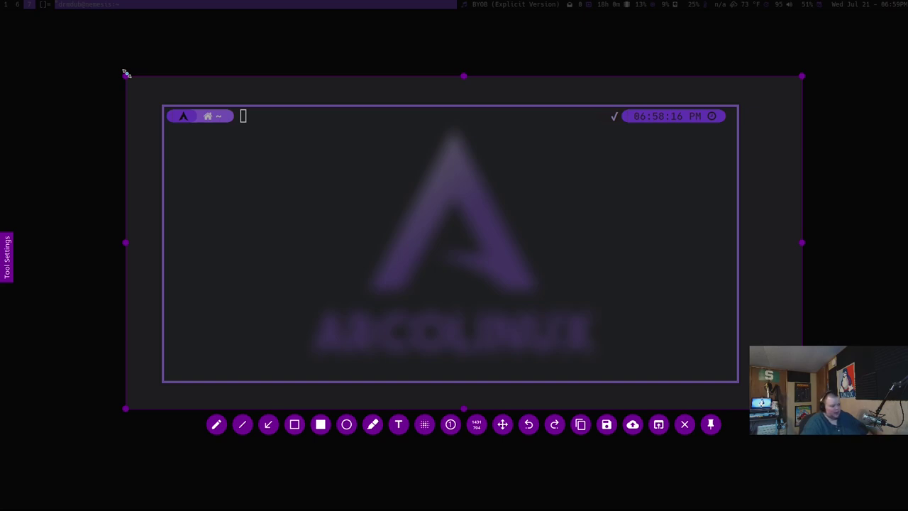
drag(126, 74, 108, 65)
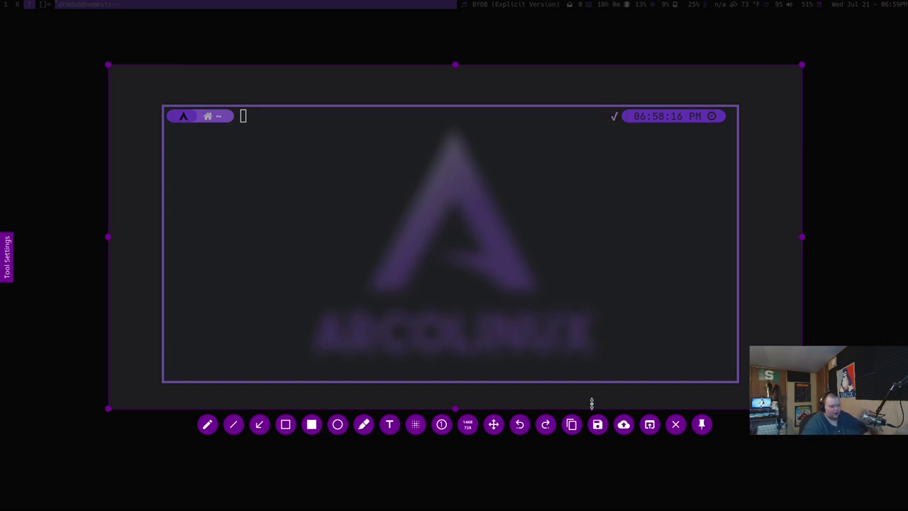
click(597, 424)
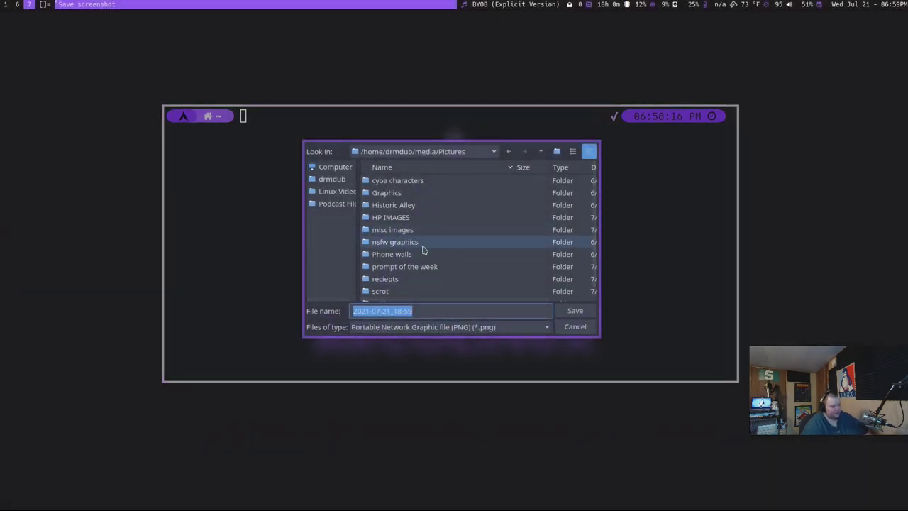
Step: Confirm saving the screenshot as 2021-07-21_18-59.png in the Pictures folder
click(574, 311)
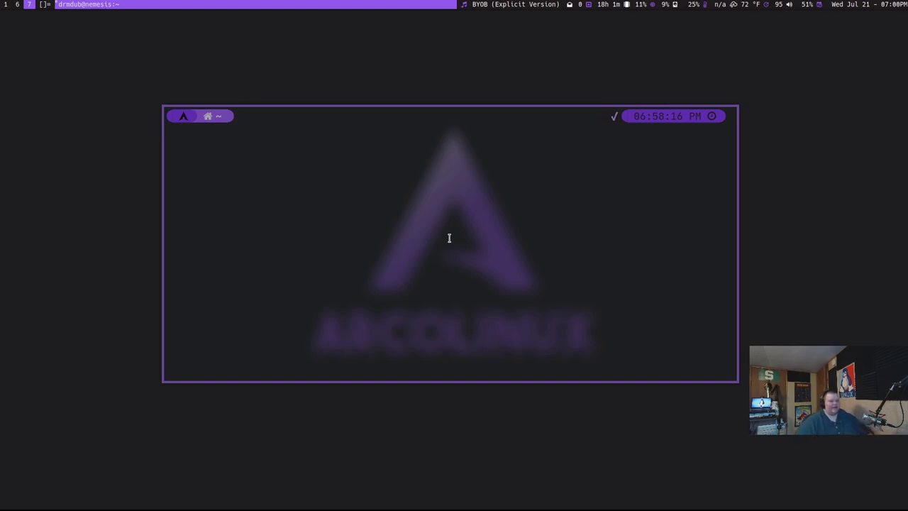
Step: Close the Alacritty terminal, leaving workspace 7 empty
key(super+q)
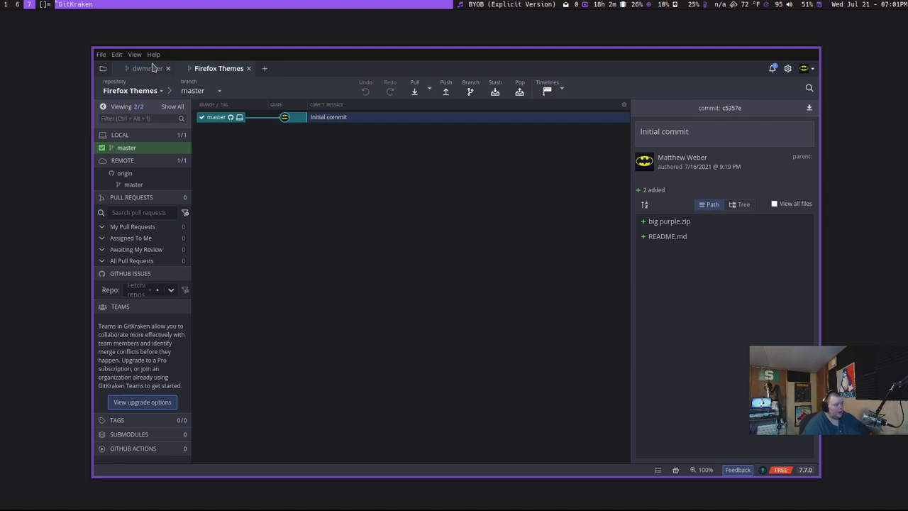
Step: Open the dwmricer repository tab to show its master branch commit graph
click(147, 68)
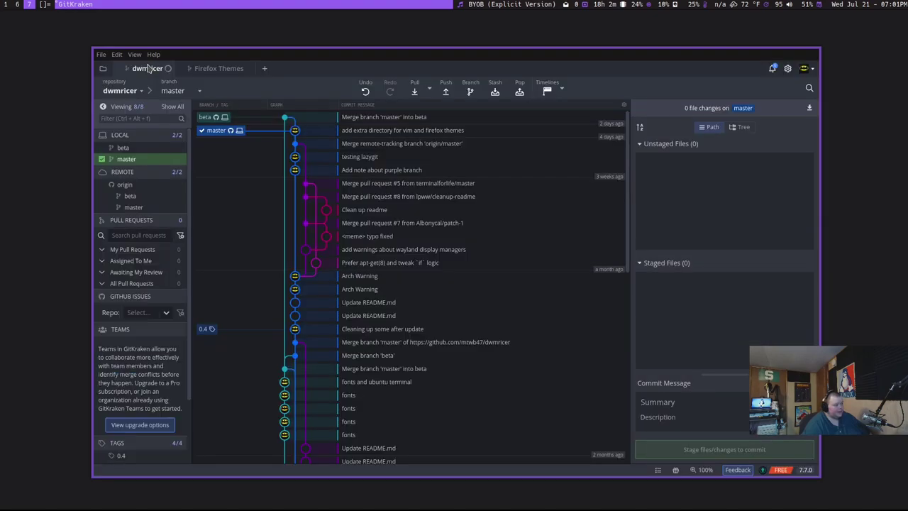